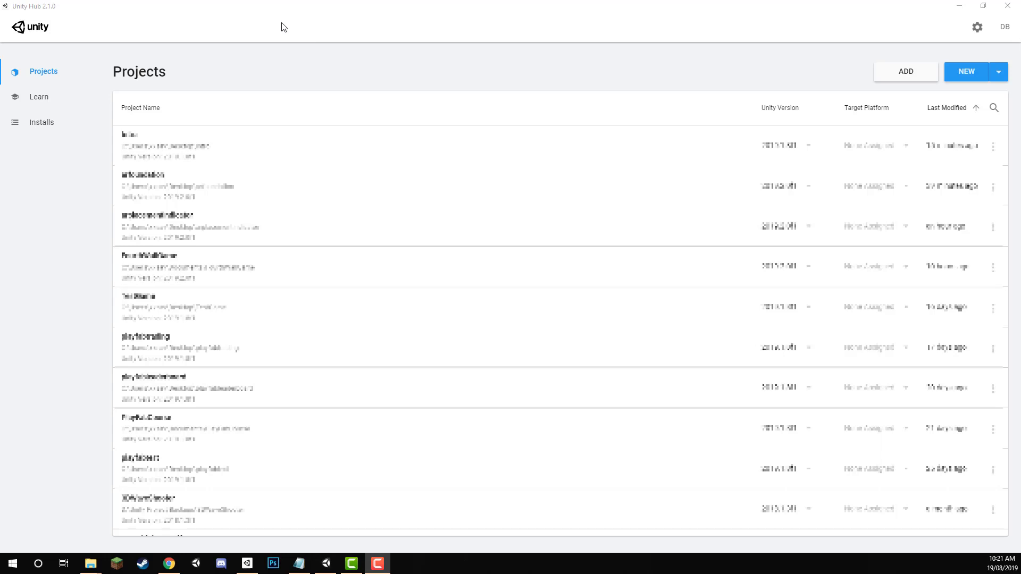
# Step: Review the Unity 2019.1.8f1 modules, expanding Android Build Support and leaving iOS Build Support unselected
pyautogui.click(40, 127)
pyautogui.click(40, 128)
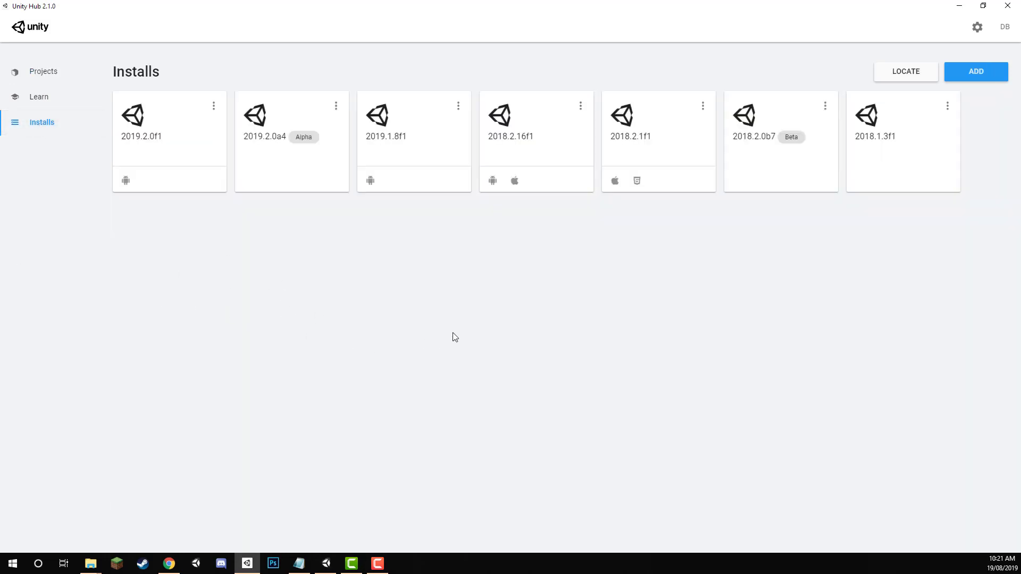
pyautogui.click(457, 107)
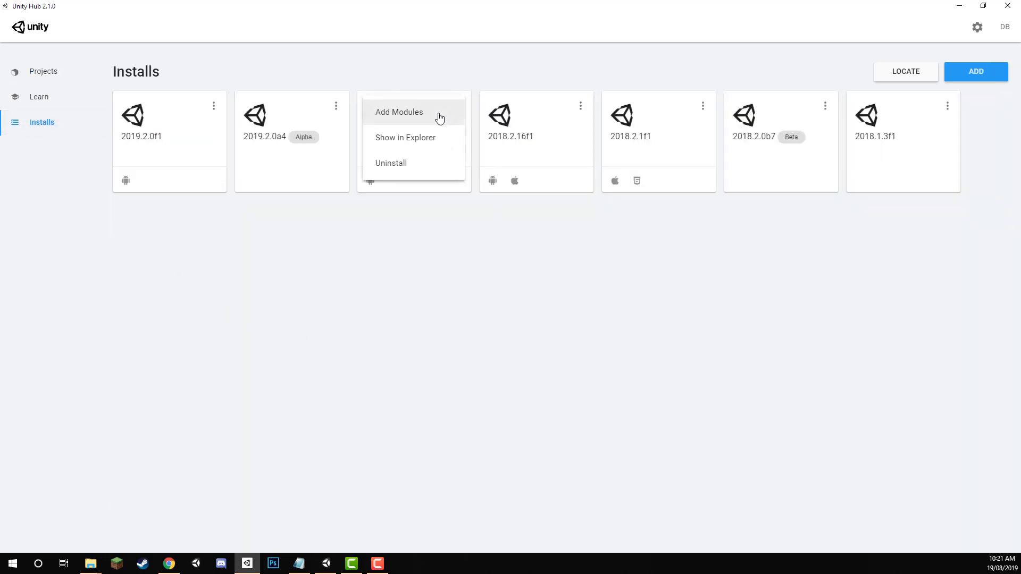
pyautogui.click(463, 283)
pyautogui.click(426, 114)
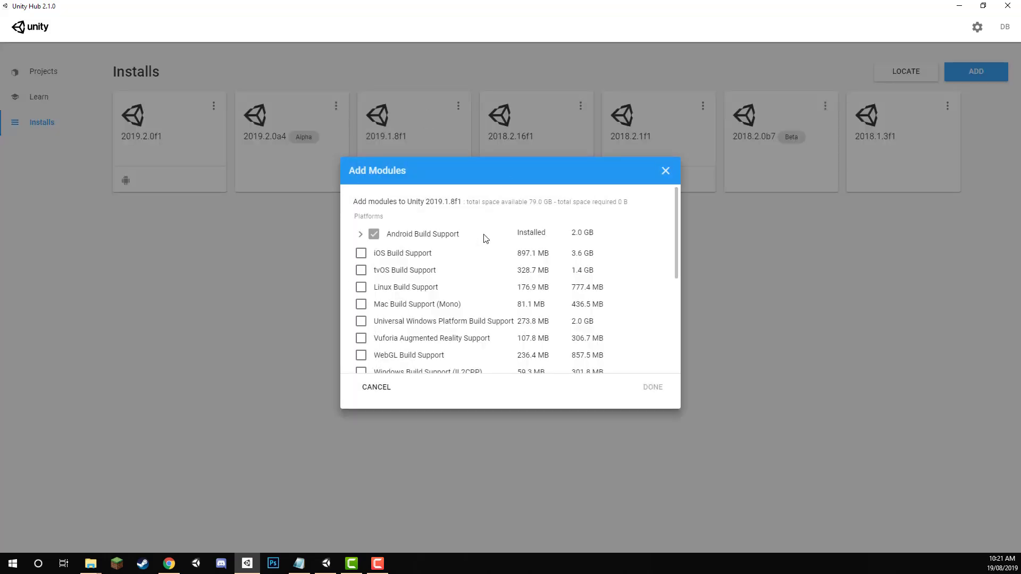
pyautogui.click(360, 234)
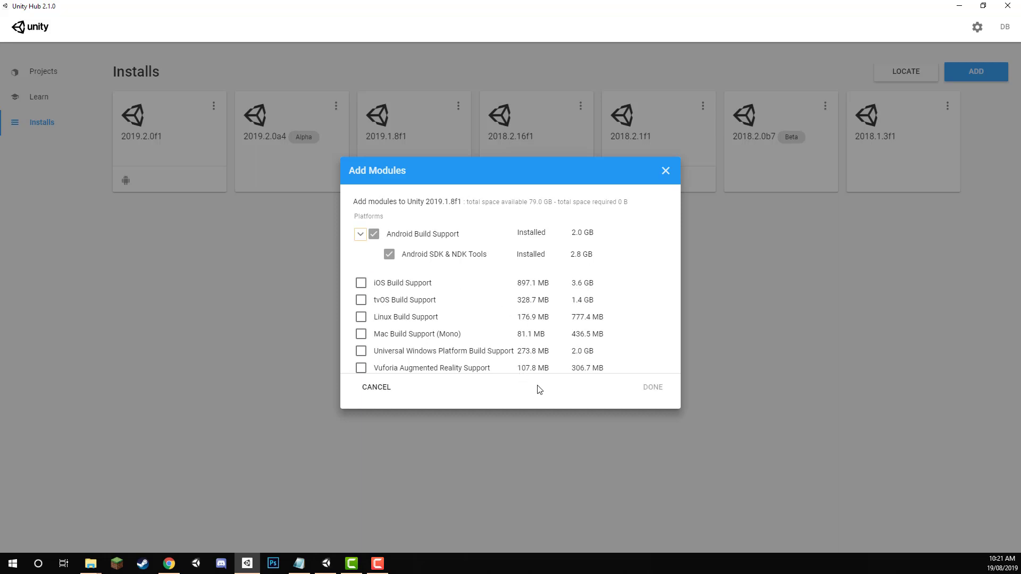
pyautogui.click(361, 283)
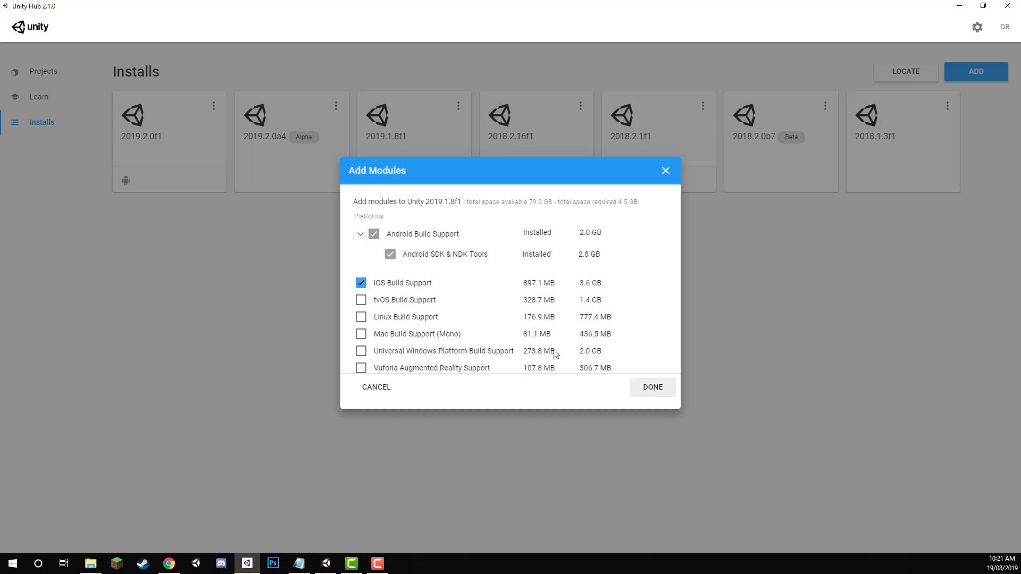
pyautogui.click(361, 283)
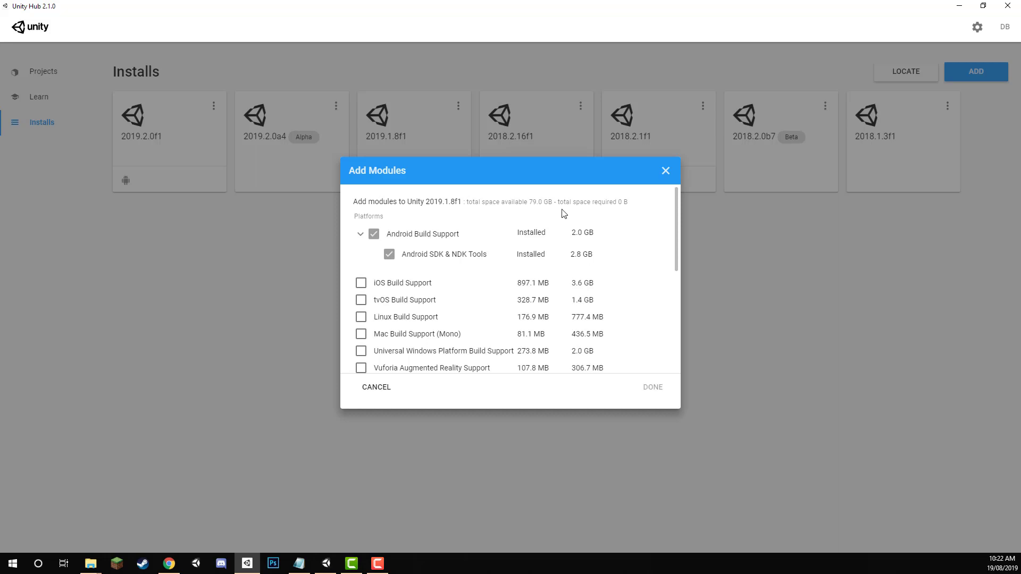
pyautogui.click(664, 180)
# Step: Back in the project list, open Build Settings and select Android as the platform
pyautogui.click(66, 82)
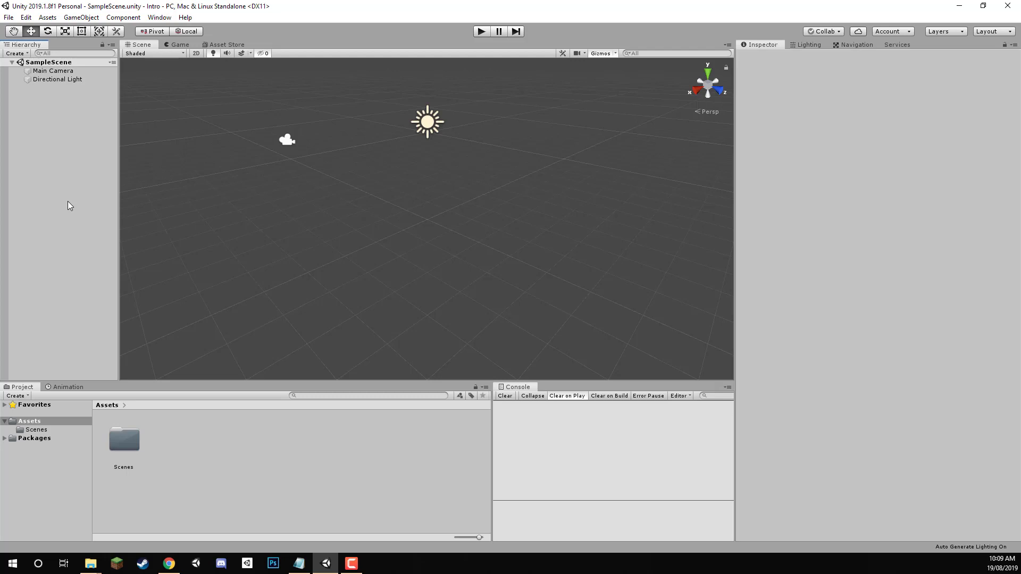
pyautogui.click(8, 17)
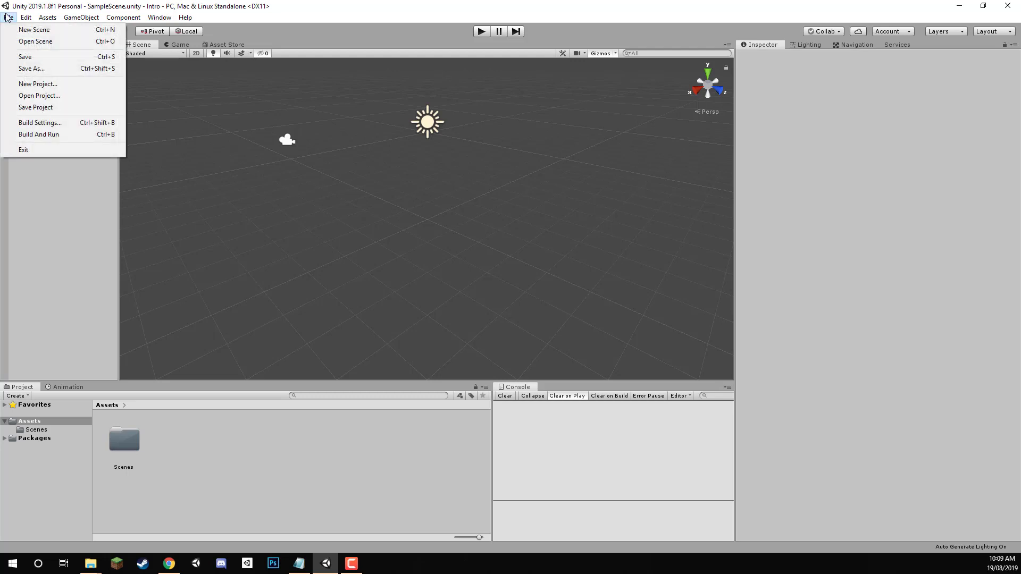
pyautogui.click(40, 122)
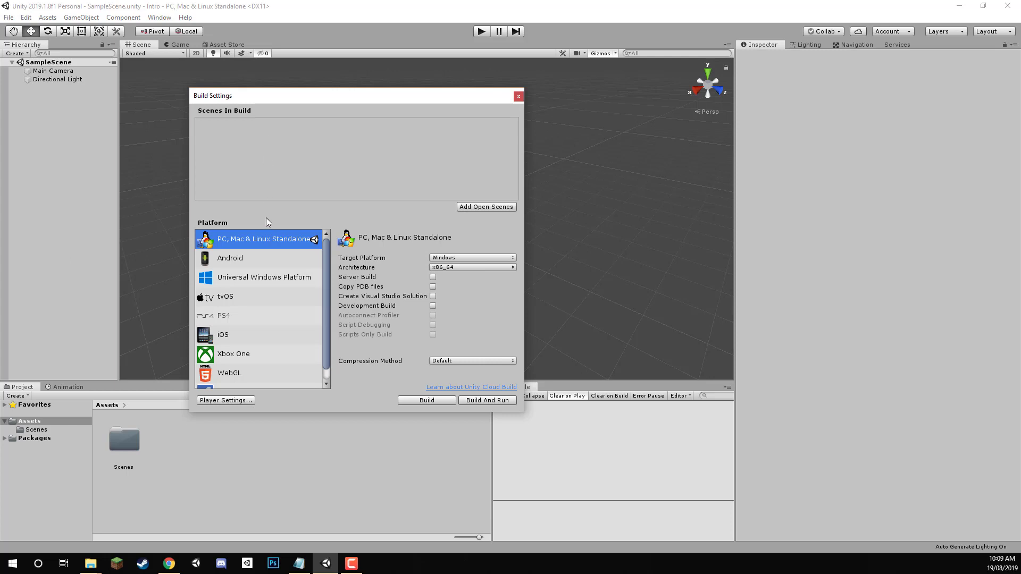
pyautogui.click(218, 264)
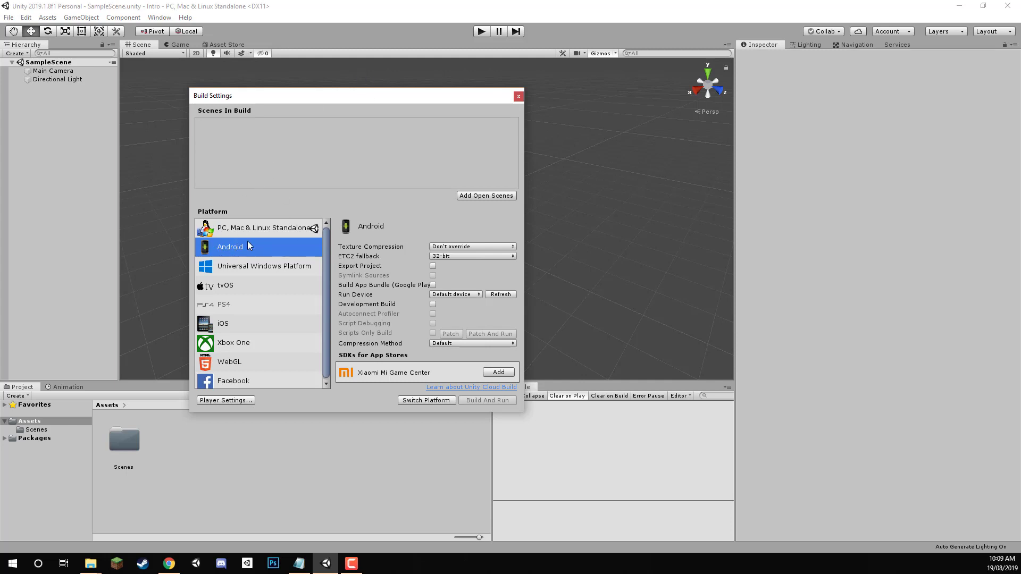
# Step: Switch the build target to Android and add SampleScene to Scenes In Build
pyautogui.click(414, 403)
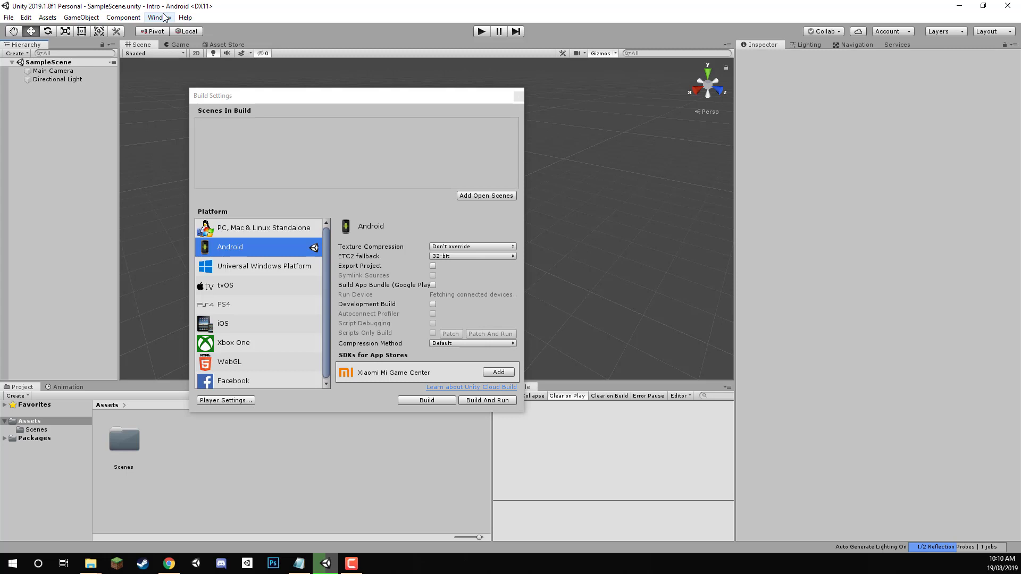
pyautogui.click(298, 169)
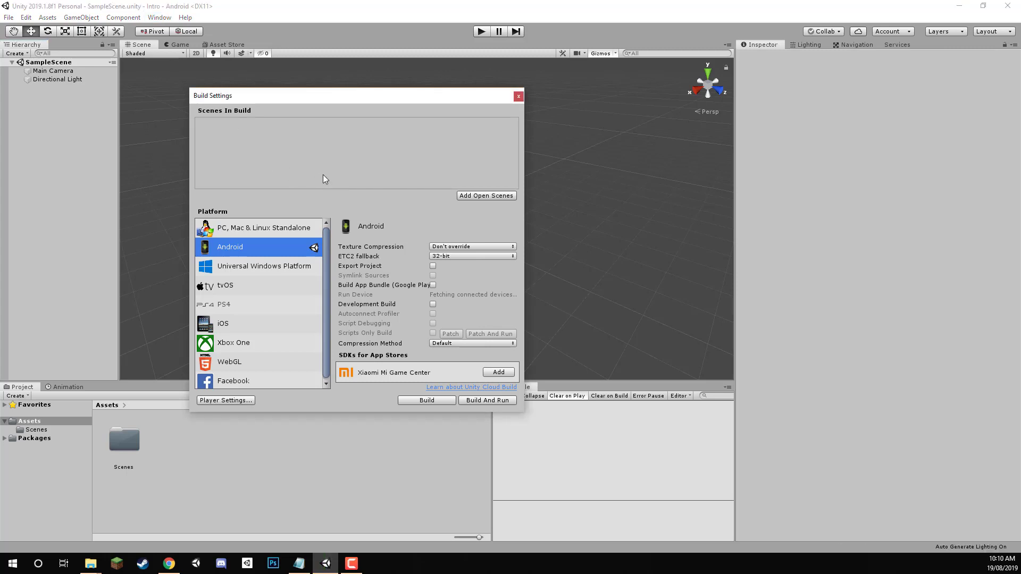
pyautogui.click(473, 195)
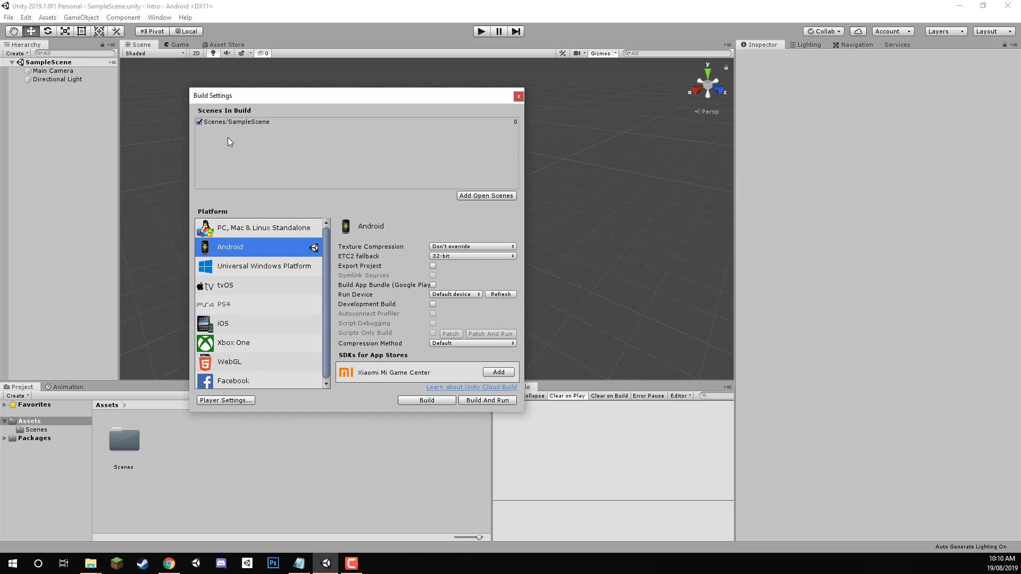
# Step: Close Build Settings and install AR Foundation 2.1.3 from the Package Manager
pyautogui.click(519, 97)
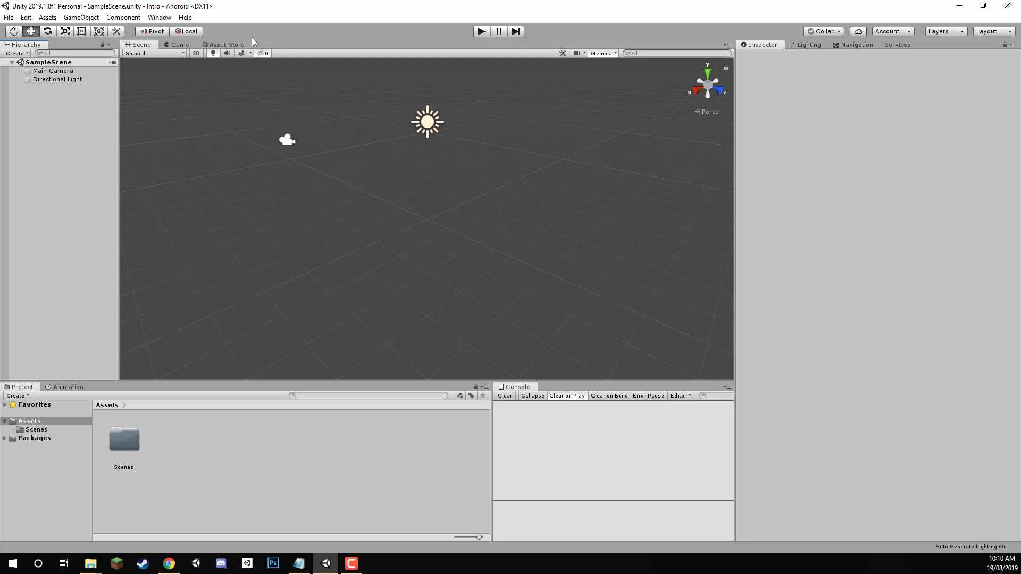
pyautogui.click(159, 18)
pyautogui.click(200, 82)
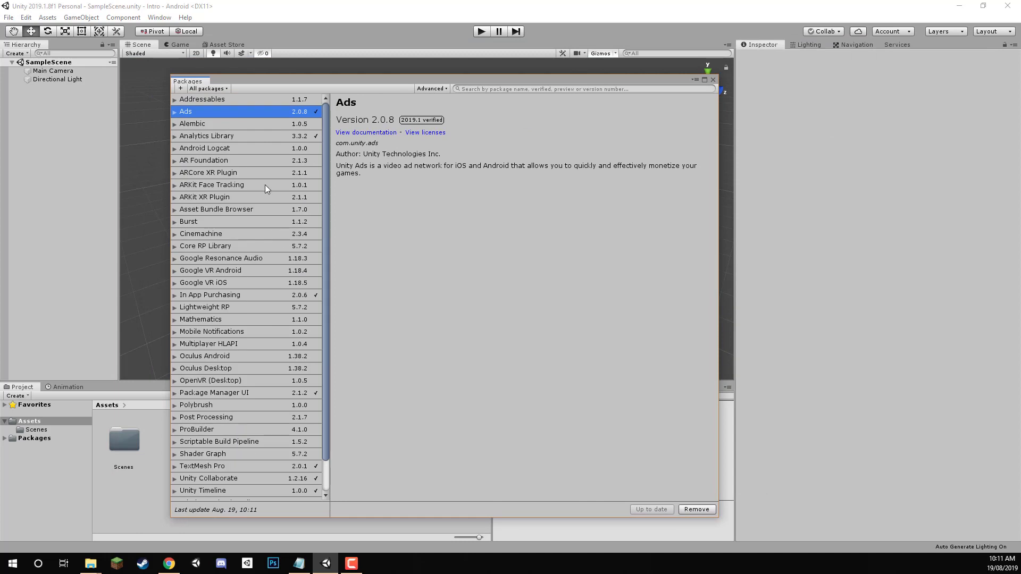
pyautogui.click(236, 162)
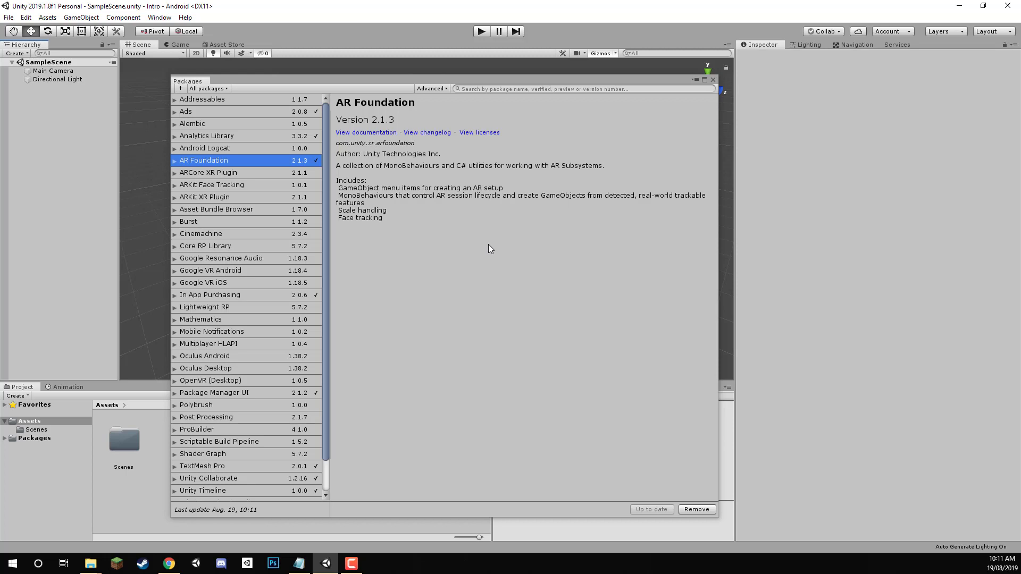
# Step: Install ARCore XR Plugin 2.1.1 rather than ARKit, then close the Package Manager
pyautogui.click(199, 174)
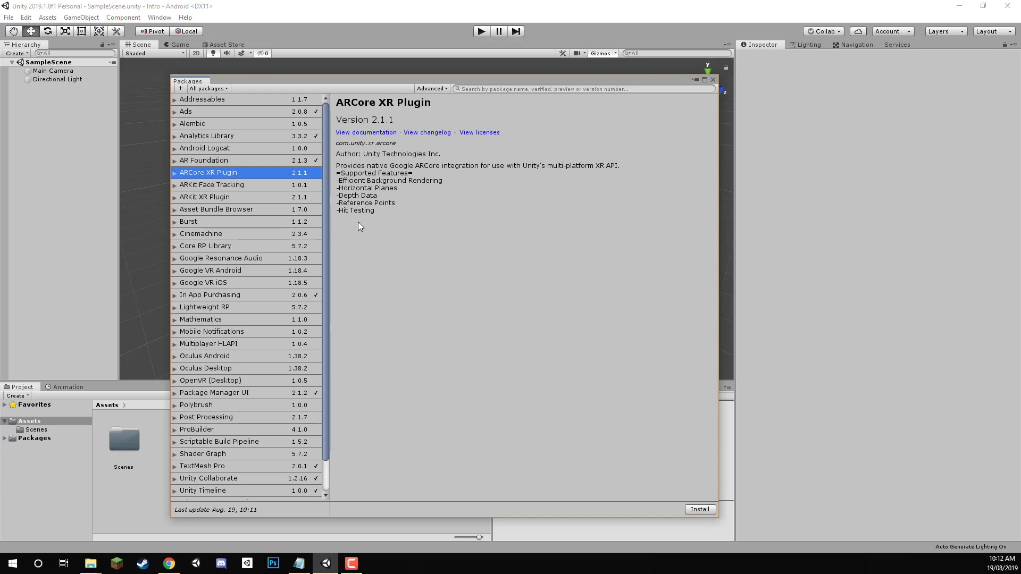
pyautogui.click(223, 200)
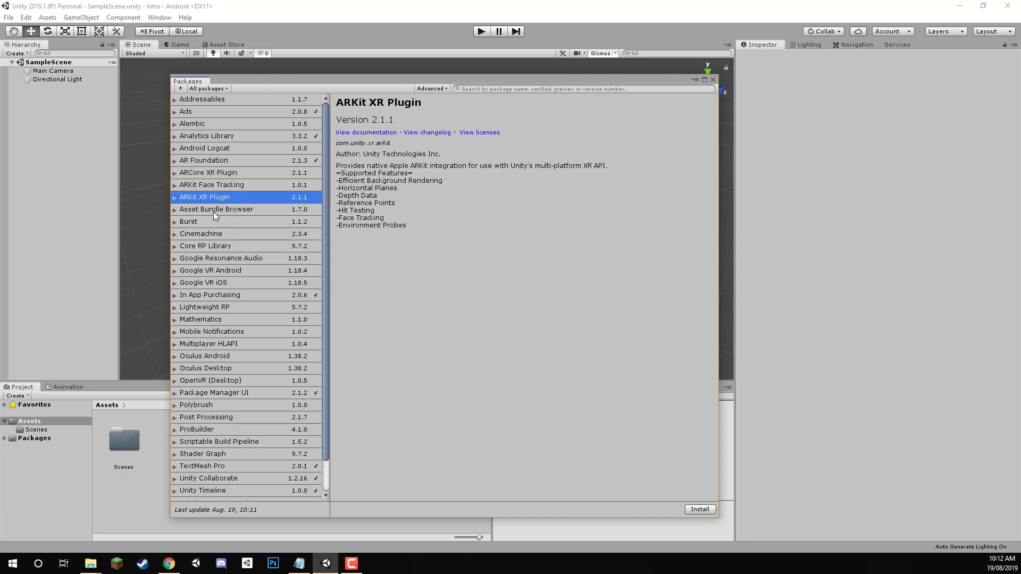
pyautogui.click(210, 174)
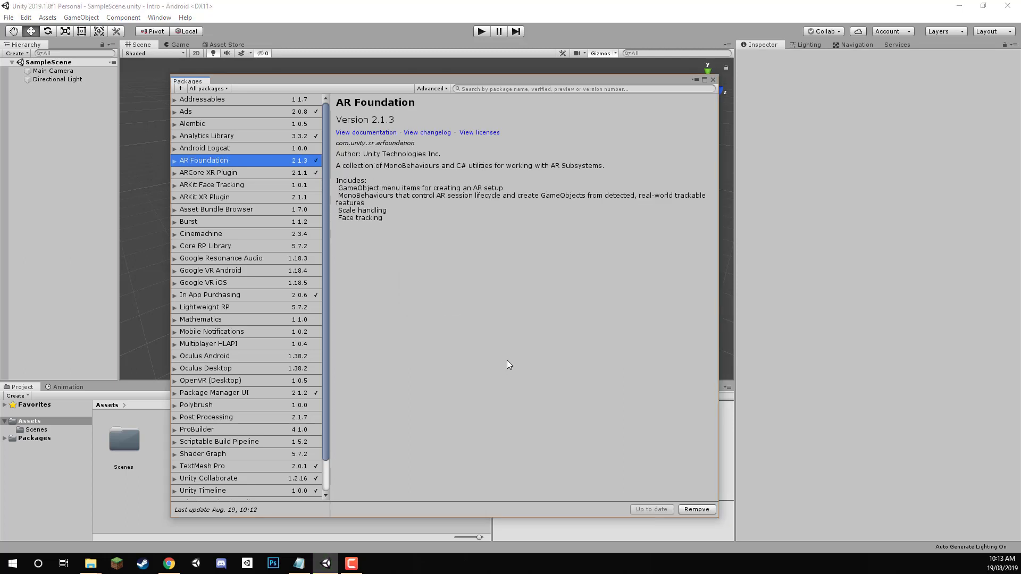
pyautogui.click(713, 80)
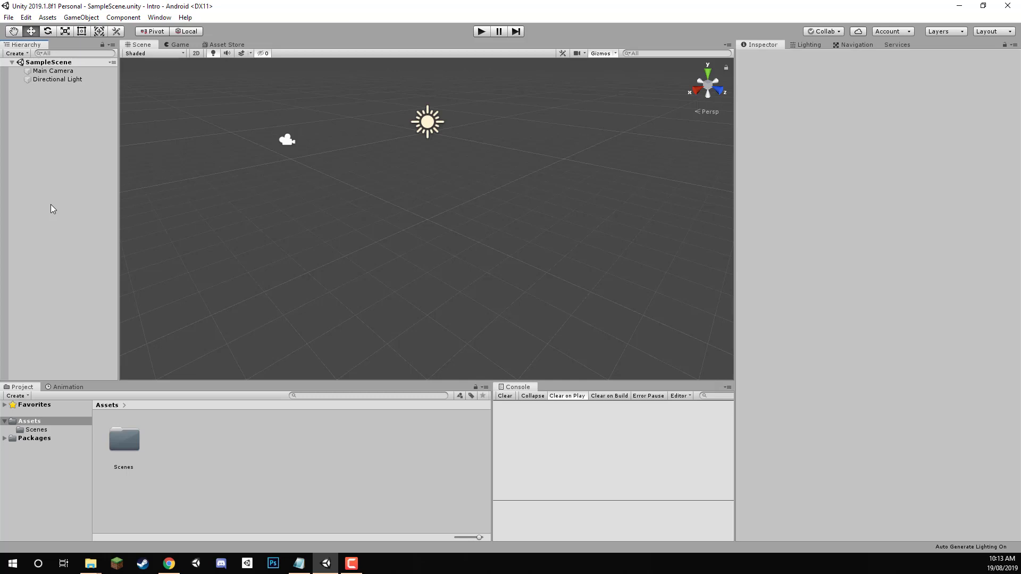
# Step: In Project Settings > Player, set Product Name to 'AR Foundation Intro'
pyautogui.click(26, 17)
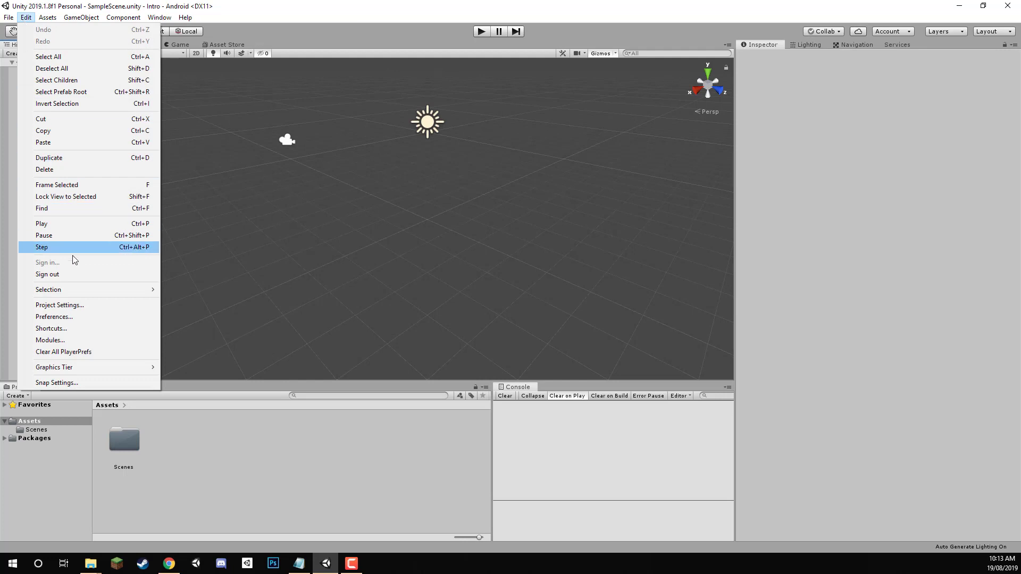
pyautogui.click(68, 305)
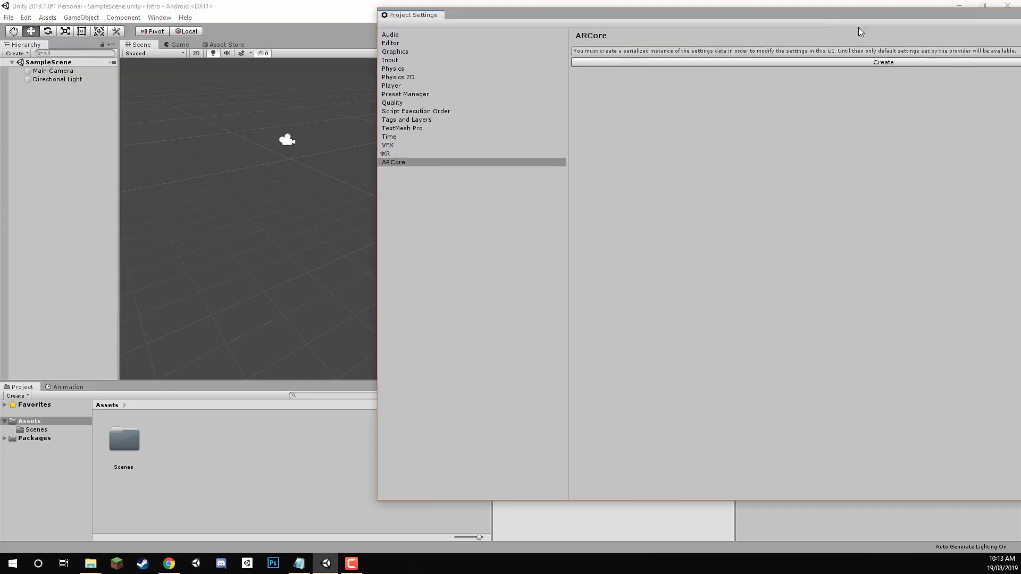
pyautogui.moveTo(931, 12); pyautogui.dragTo(602, 40)
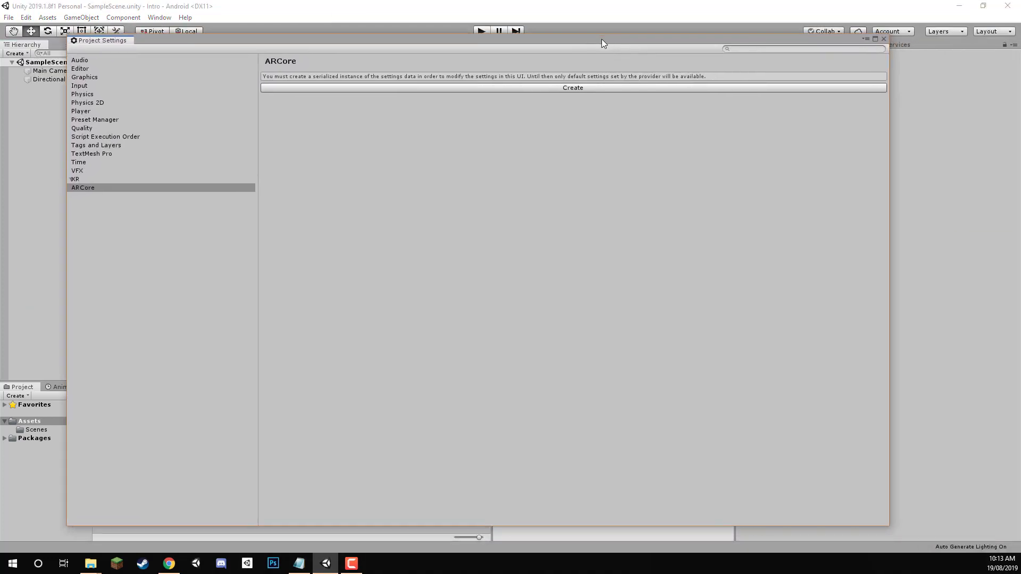
pyautogui.click(102, 70)
pyautogui.click(85, 112)
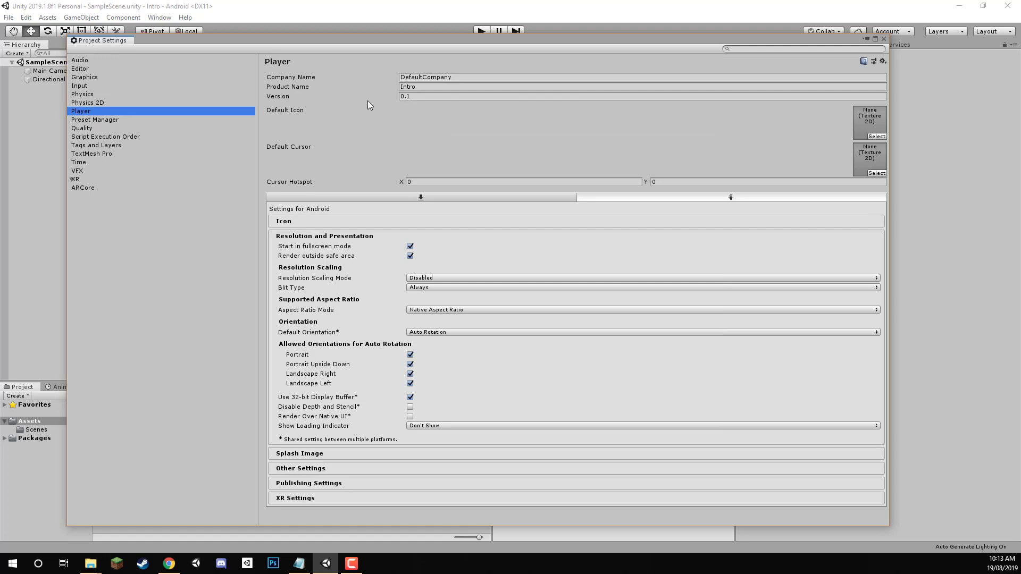
pyautogui.click(419, 78)
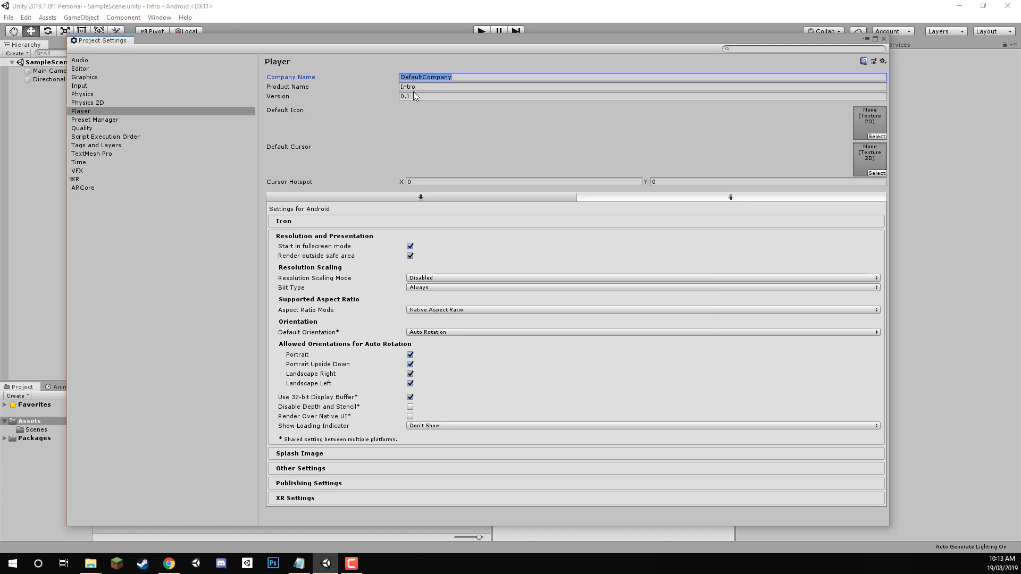
pyautogui.click(413, 86)
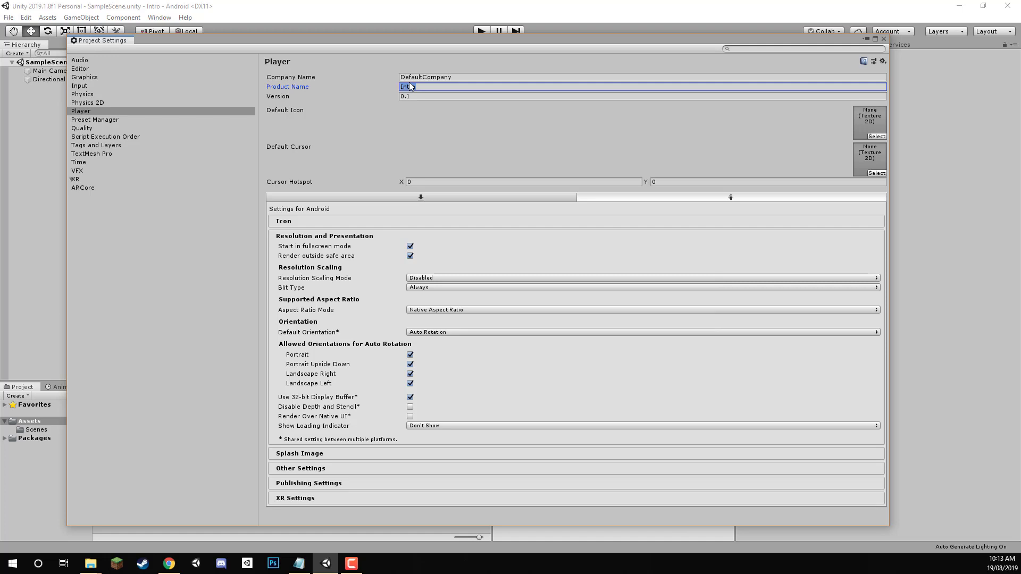
pyautogui.write('AR Foundation Intro')
# Step: Expand Other Settings and turn on Auto Graphics API
pyautogui.click(338, 470)
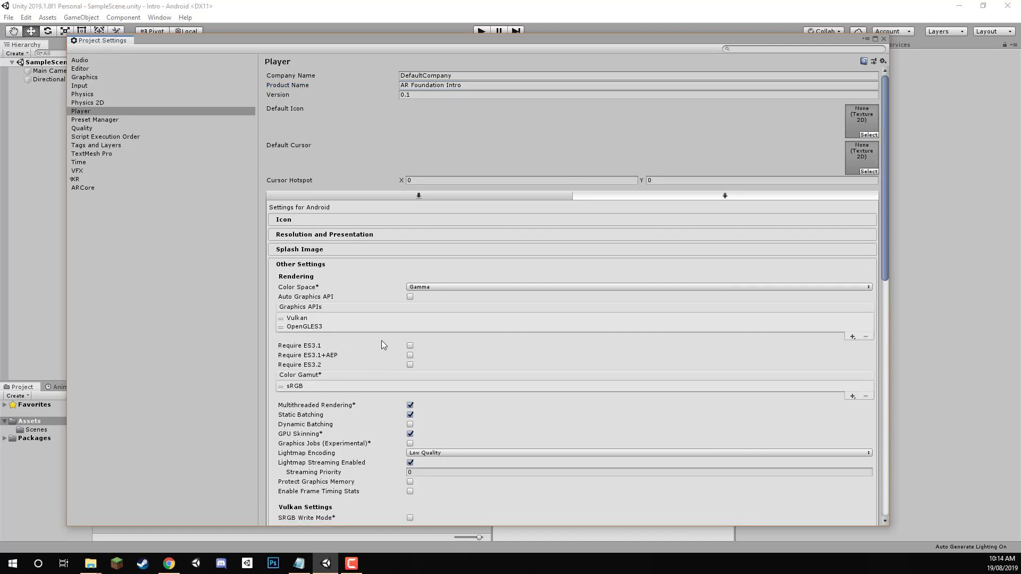
pyautogui.scroll(-1, 364, 314)
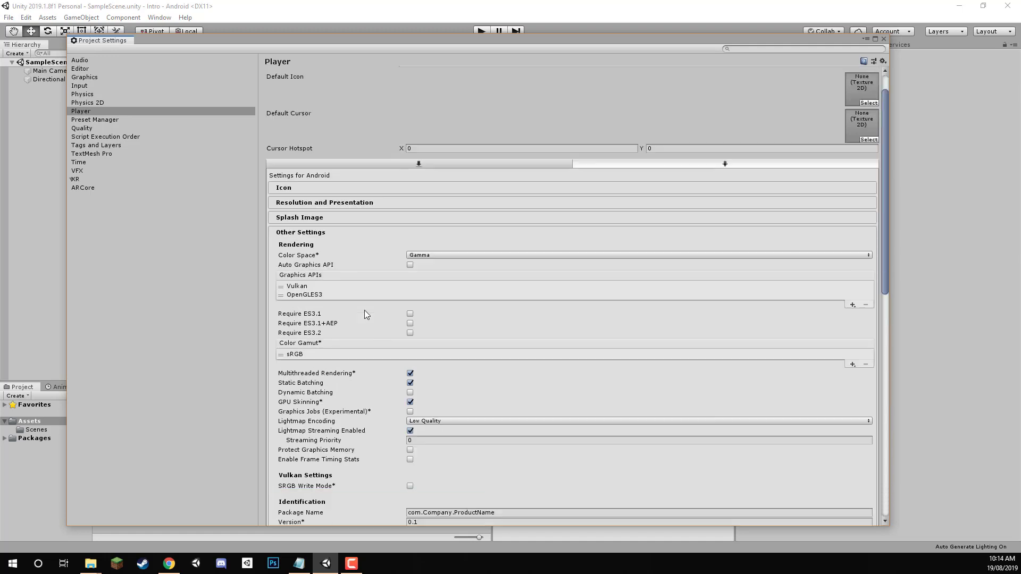
pyautogui.click(399, 265)
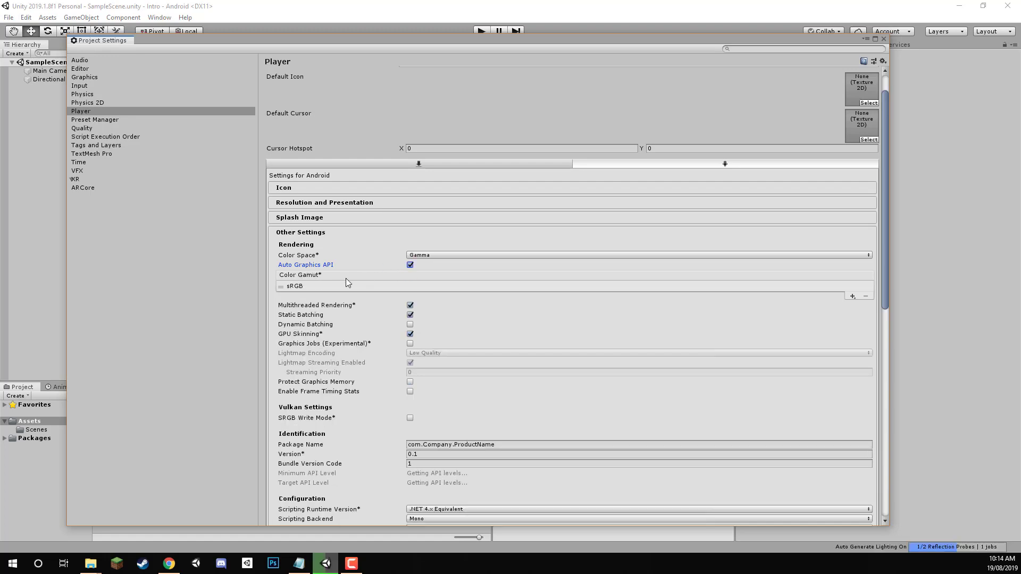
# Step: Replace 'Company' in the Package Name so it reads com.zenva.arfoundationintro
pyautogui.scroll(-3, 346, 278)
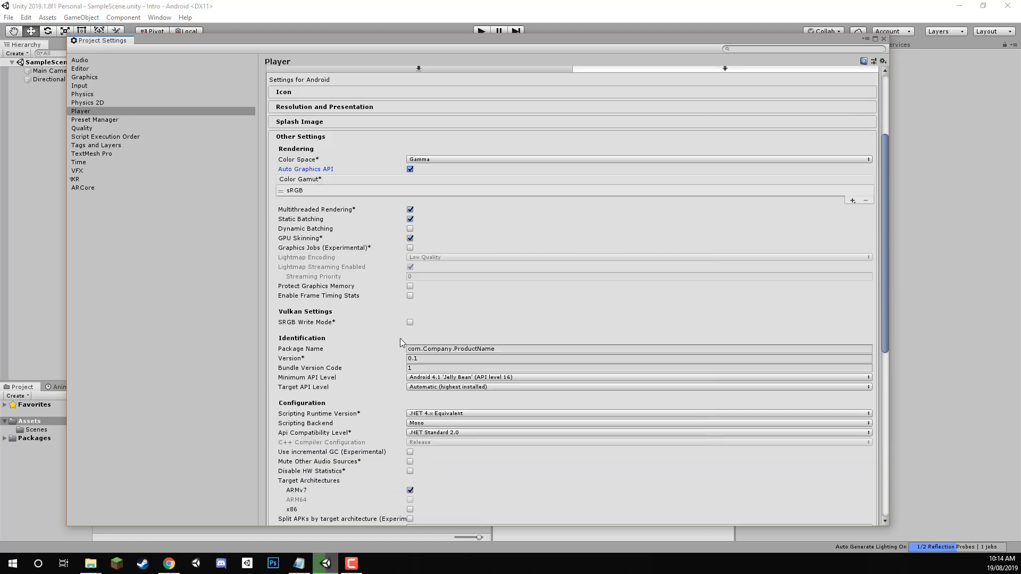
pyautogui.click(434, 348)
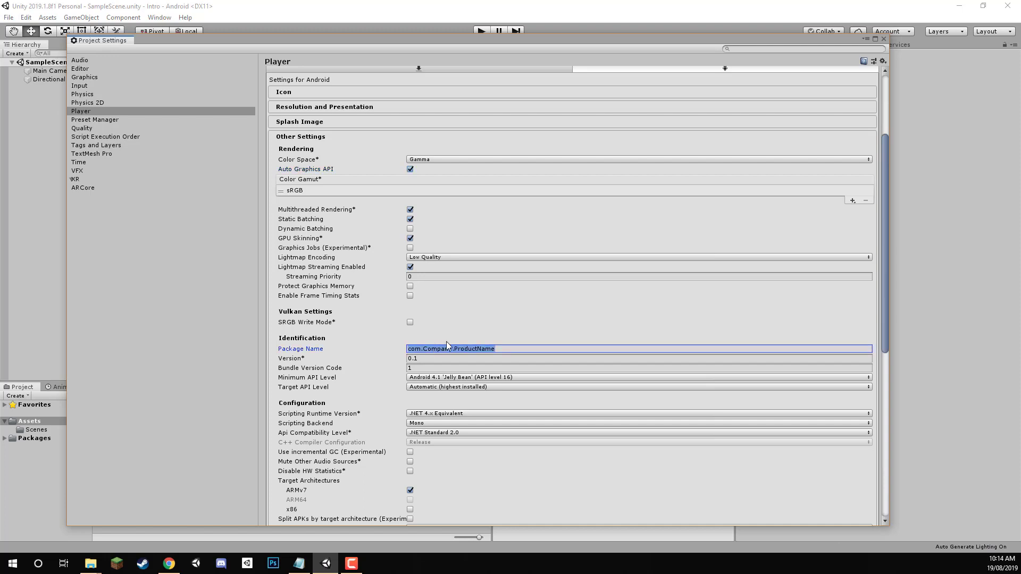
pyautogui.click(444, 348)
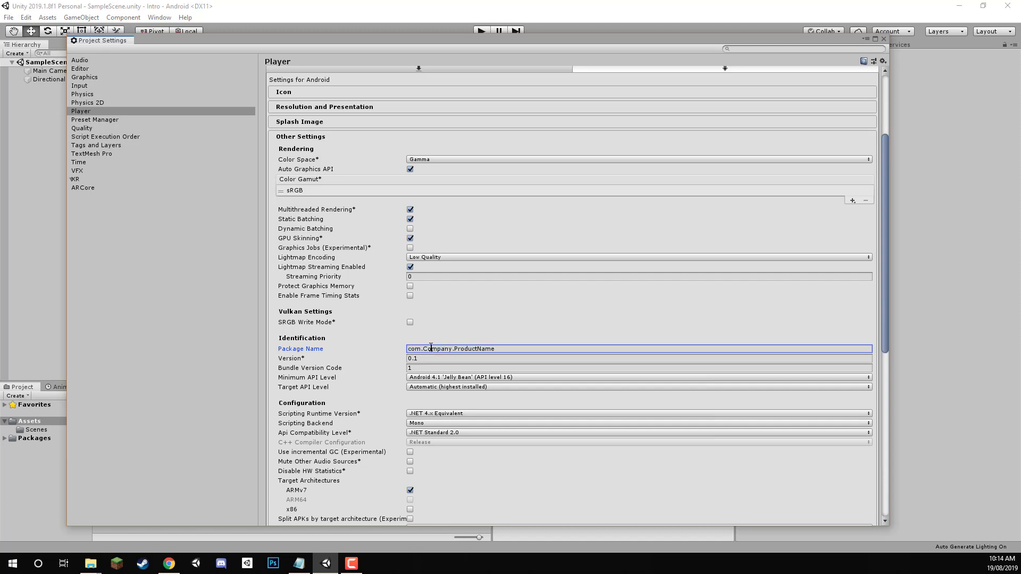
pyautogui.doubleClick(435, 350)
pyautogui.write('zenva.arfoundationintro')
# Step: Set Minimum API Level to Android 7.0 'Nougat' (API level 24) and expand XR Settings
pyautogui.click(496, 378)
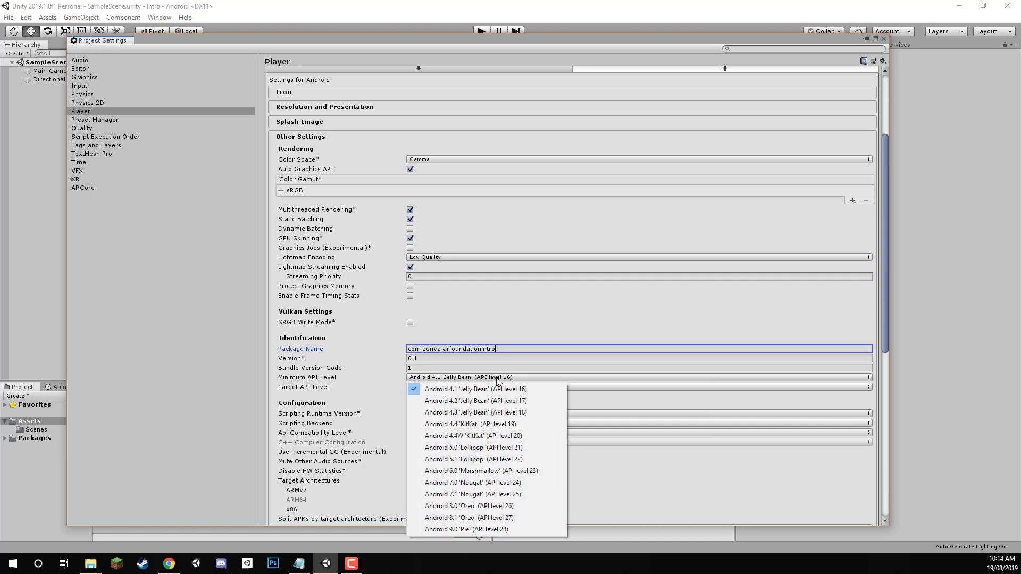
pyautogui.click(462, 485)
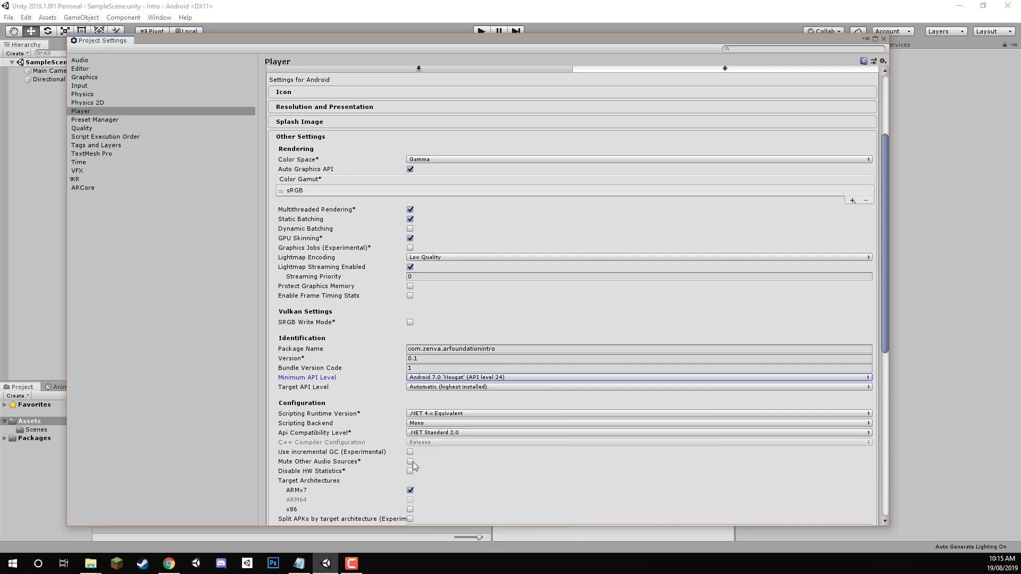
pyautogui.scroll(-9, 509, 293)
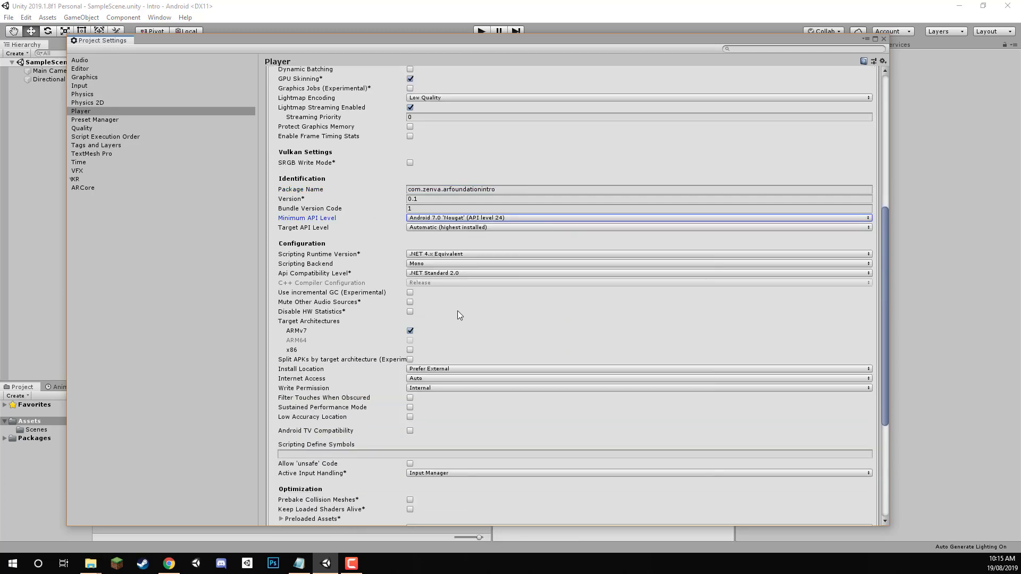
pyautogui.scroll(-2, 459, 315)
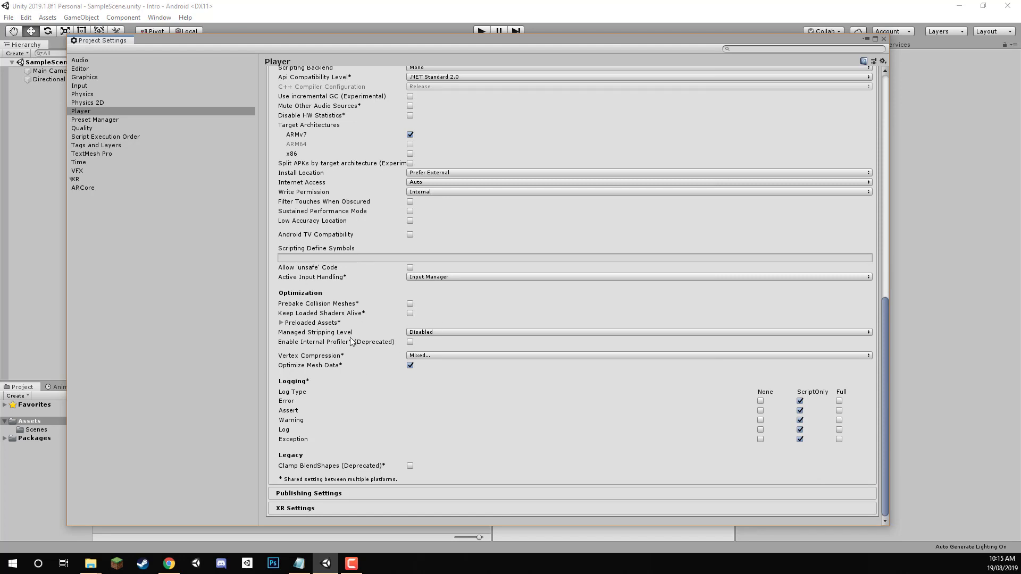
pyautogui.click(311, 508)
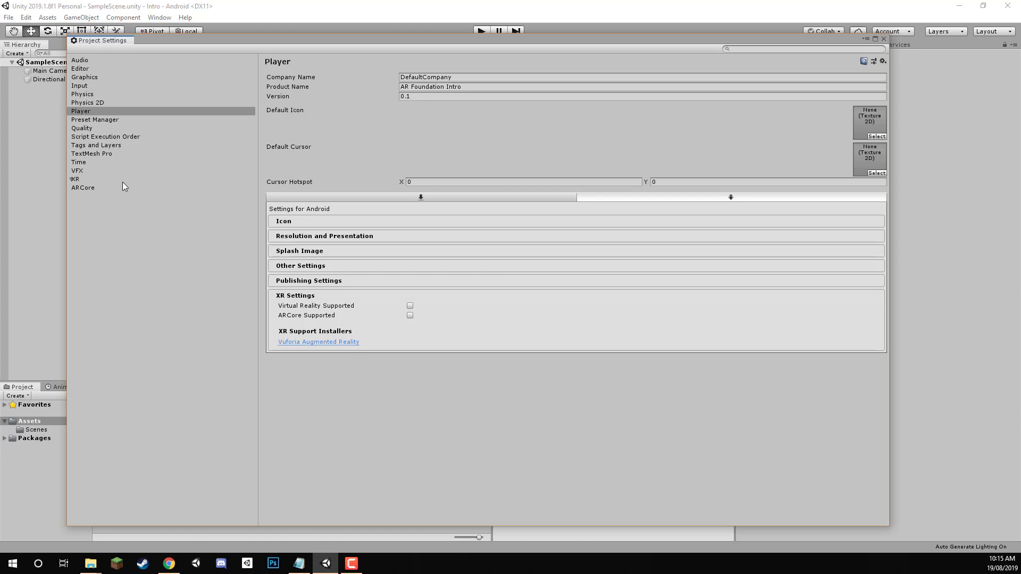
# Step: On the XR page, create an ARCoreSettings asset with Requirement Optional, then close Project Settings
pyautogui.click(85, 178)
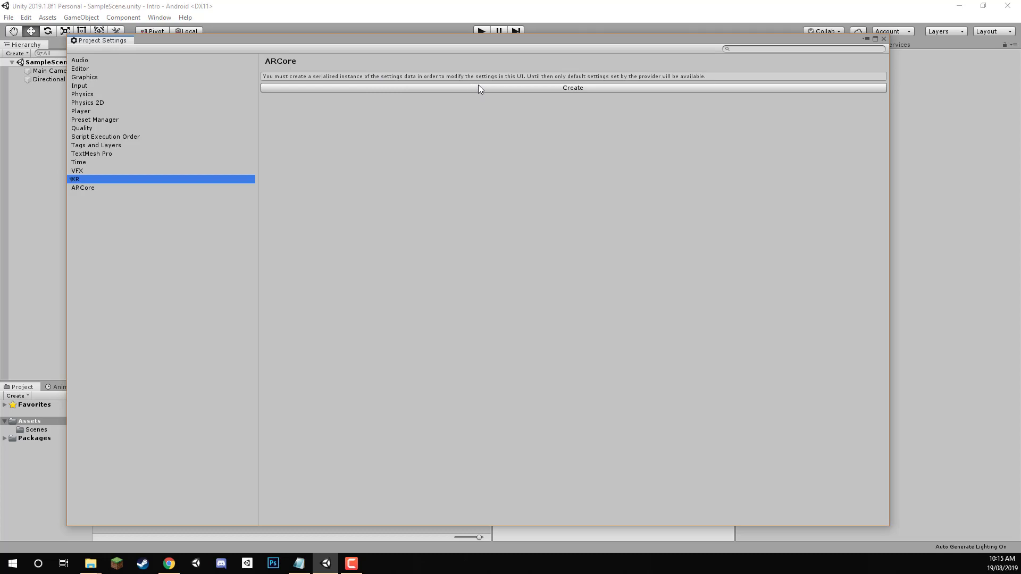
pyautogui.click(425, 87)
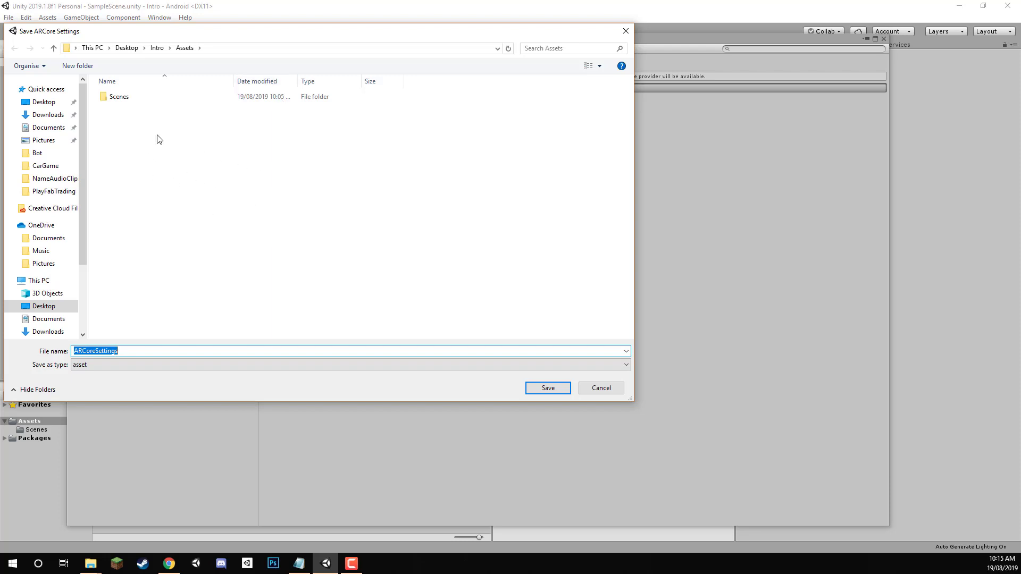
pyautogui.click(548, 388)
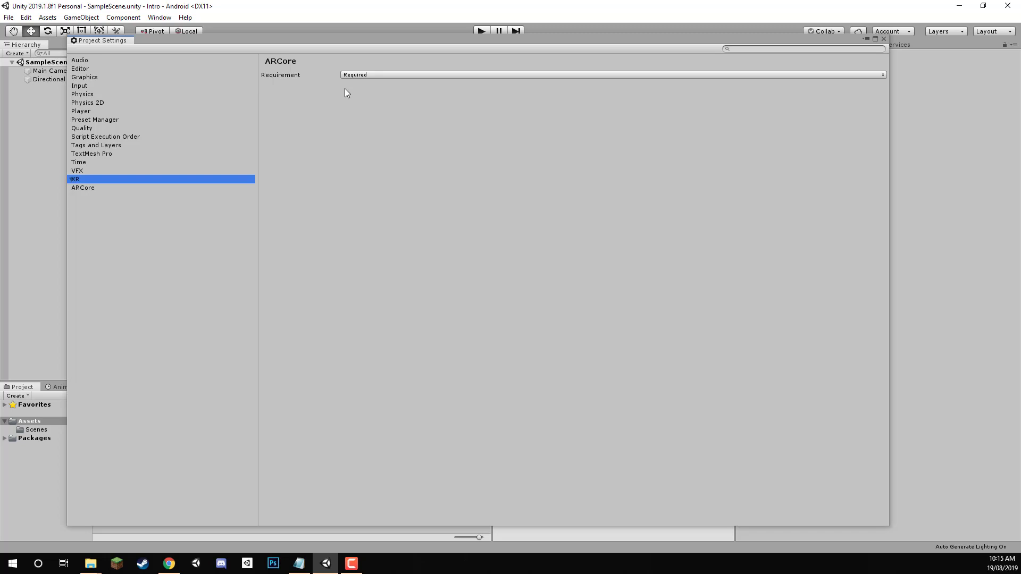
pyautogui.click(357, 75)
pyautogui.click(372, 97)
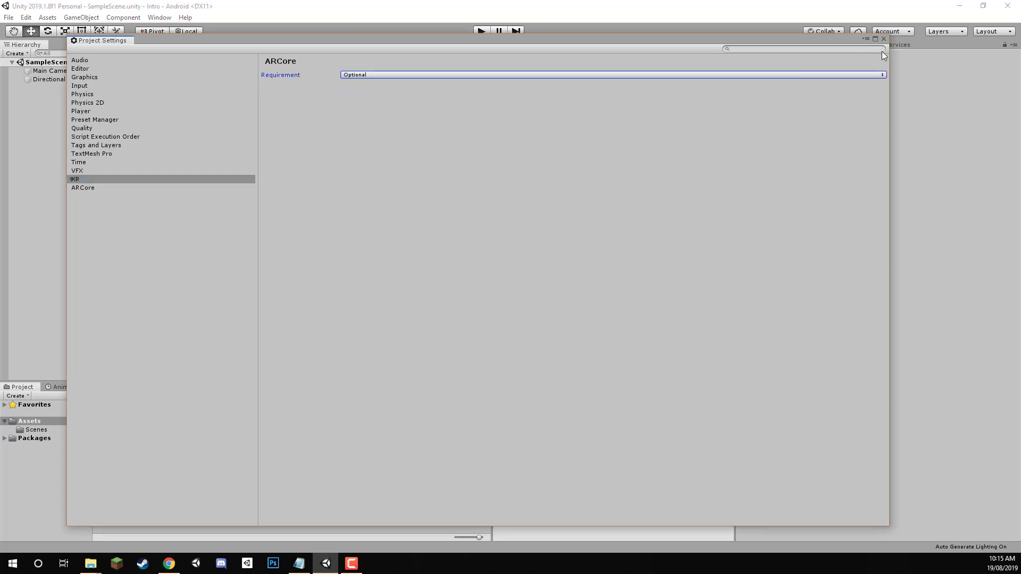
pyautogui.click(884, 39)
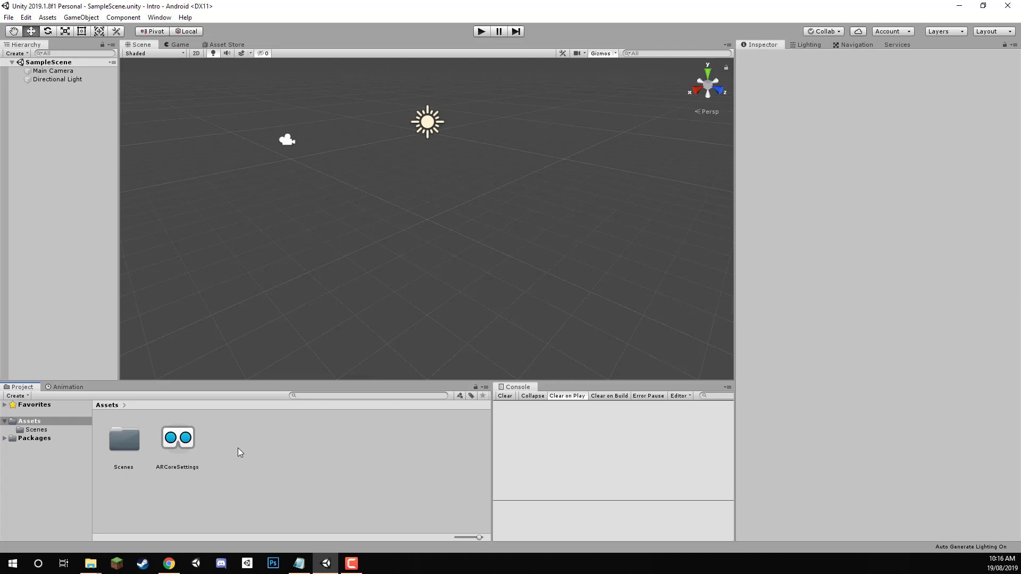
# Step: Add an XR > AR Session Origin to the Hierarchy and select its child AR Camera
pyautogui.click(83, 118)
pyautogui.rightClick(45, 113)
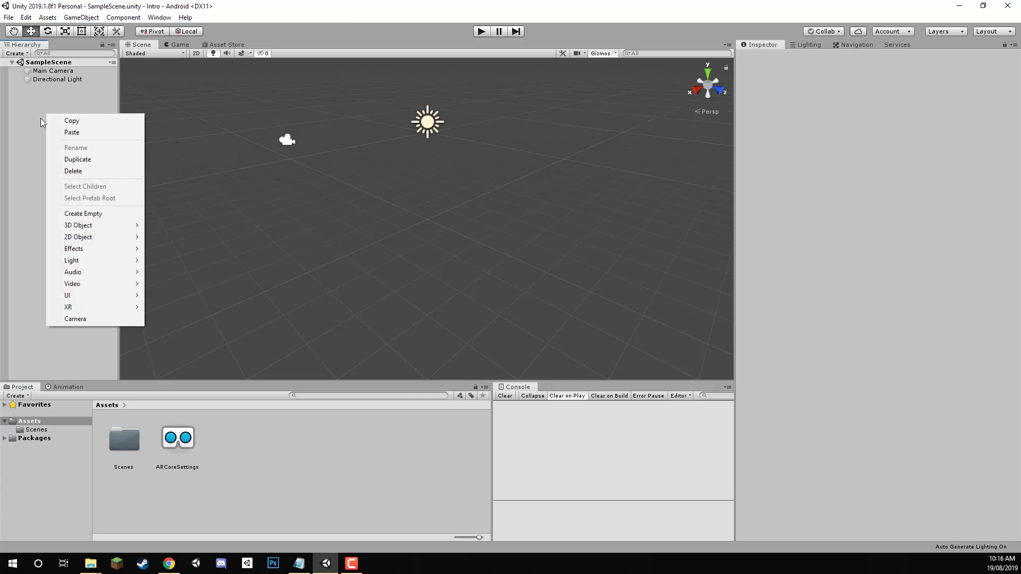
pyautogui.moveTo(78, 309)
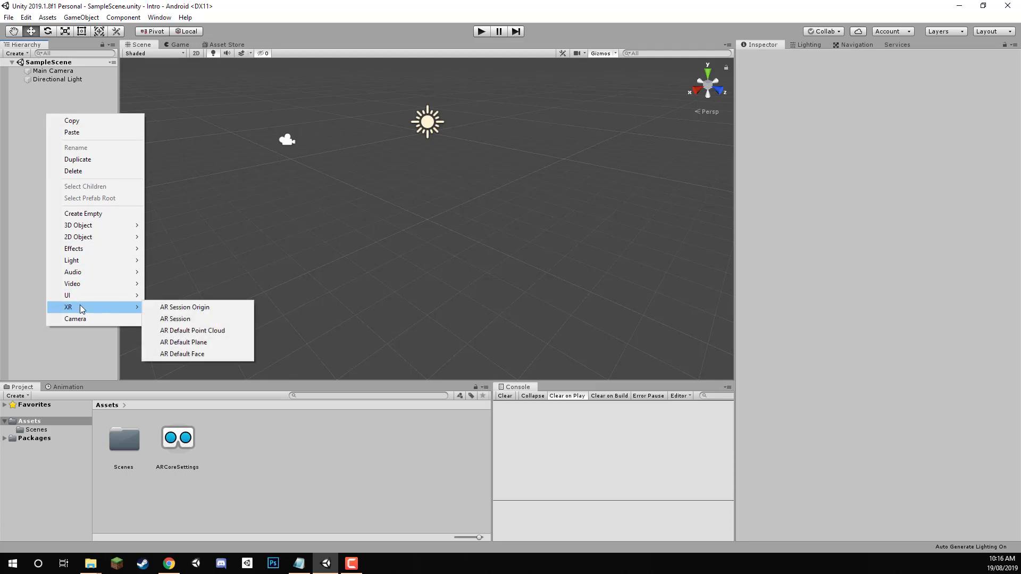
pyautogui.click(185, 310)
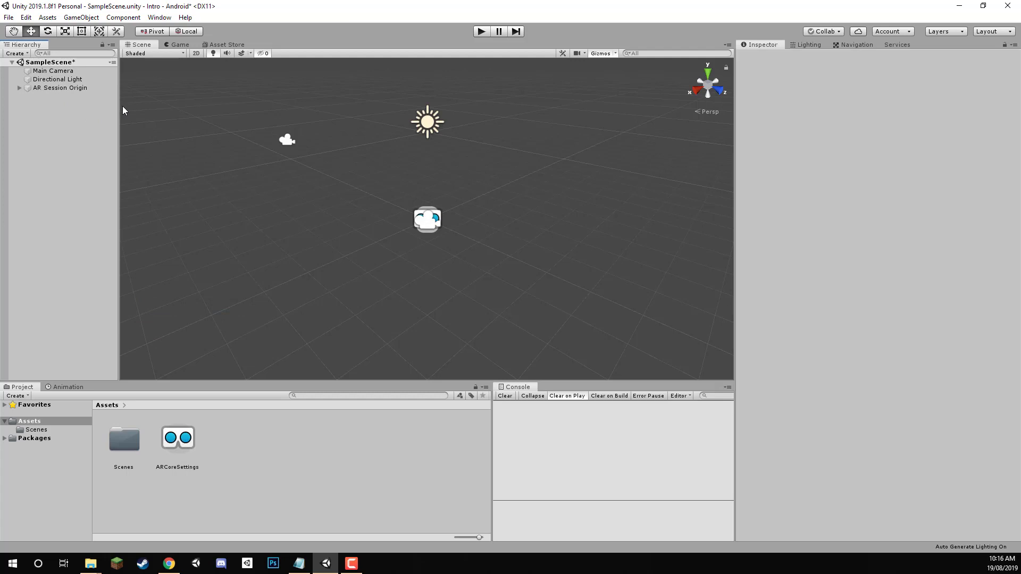
pyautogui.click(66, 88)
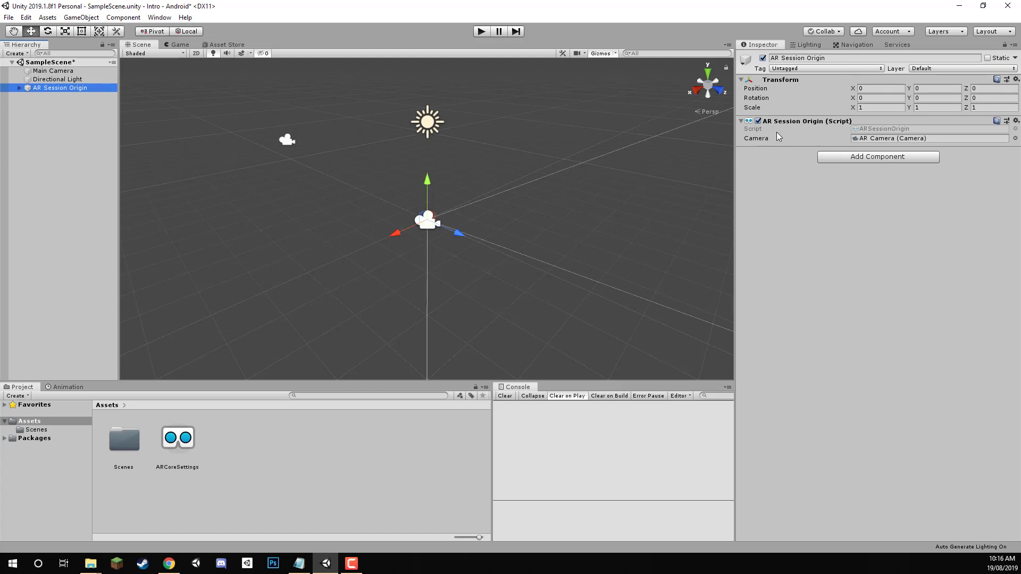
pyautogui.click(19, 88)
pyautogui.click(53, 97)
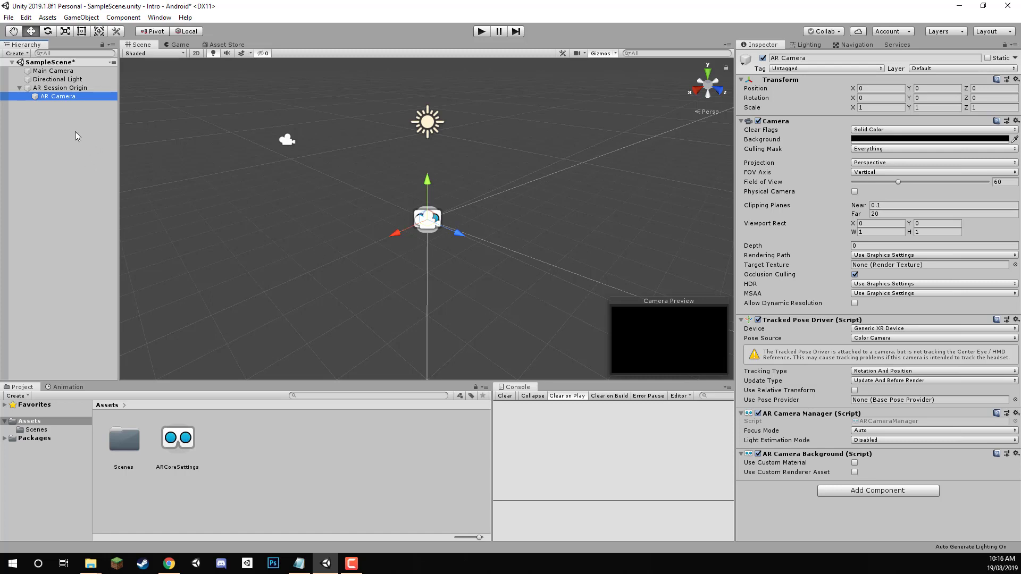
# Step: Delete the default Main Camera and give the AR Camera the MainCamera tag
pyautogui.click(65, 71)
pyautogui.press('Delete')
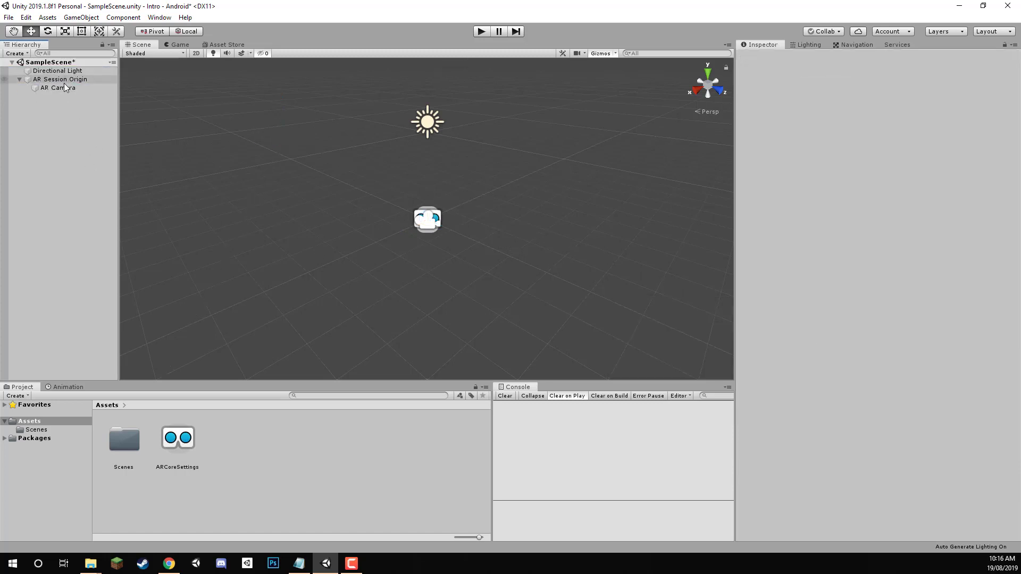
pyautogui.click(44, 89)
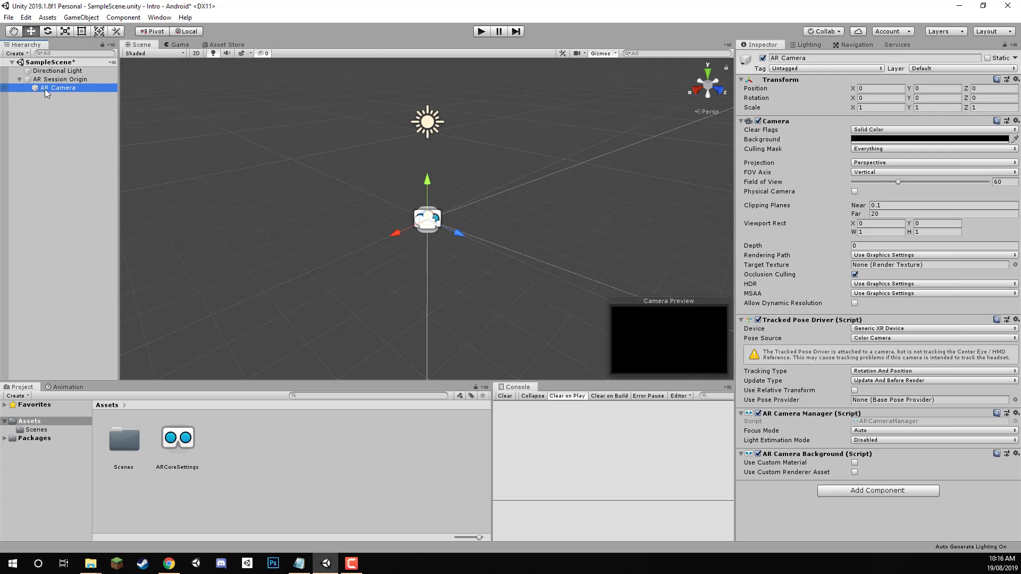
pyautogui.click(794, 69)
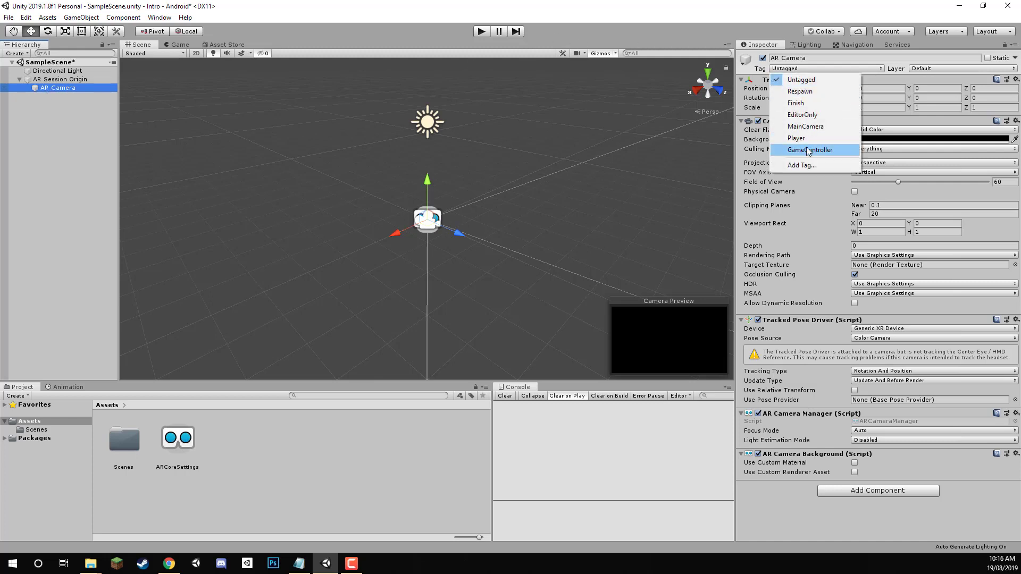
pyautogui.click(806, 126)
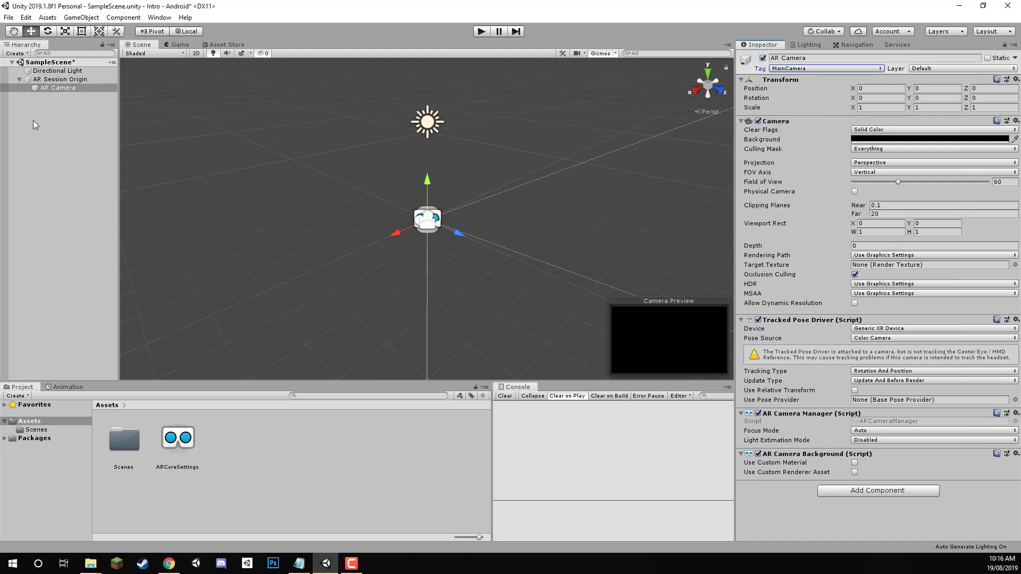
# Step: Add an XR > AR Session object to SampleScene from the Hierarchy menu
pyautogui.click(48, 79)
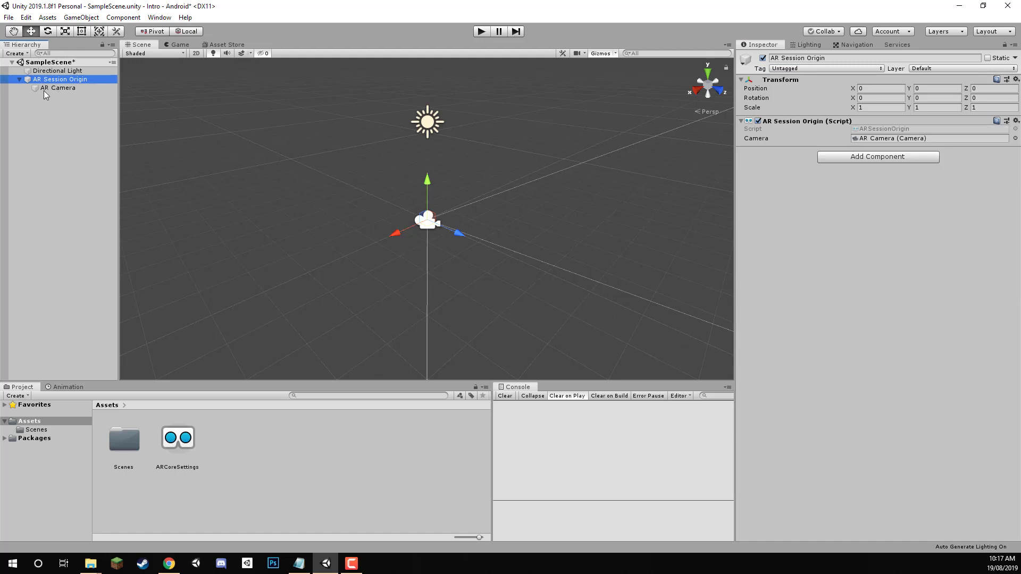
pyautogui.rightClick(30, 105)
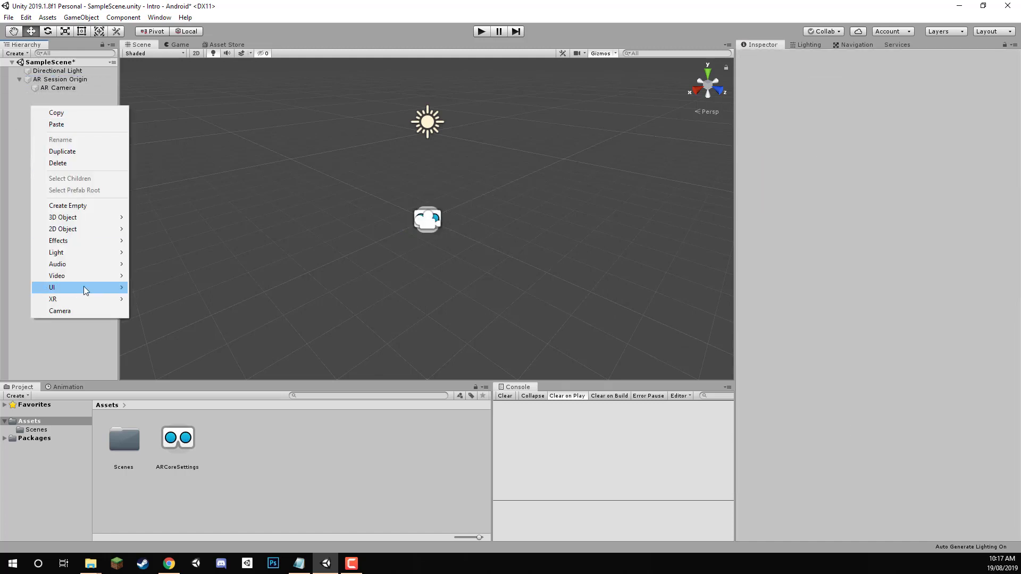
pyautogui.moveTo(82, 300)
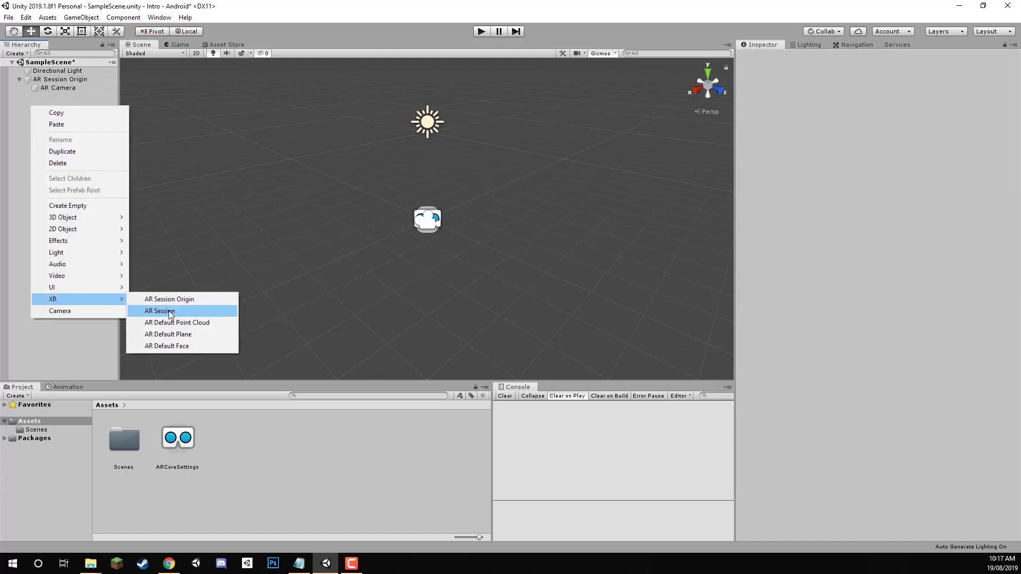
pyautogui.click(173, 310)
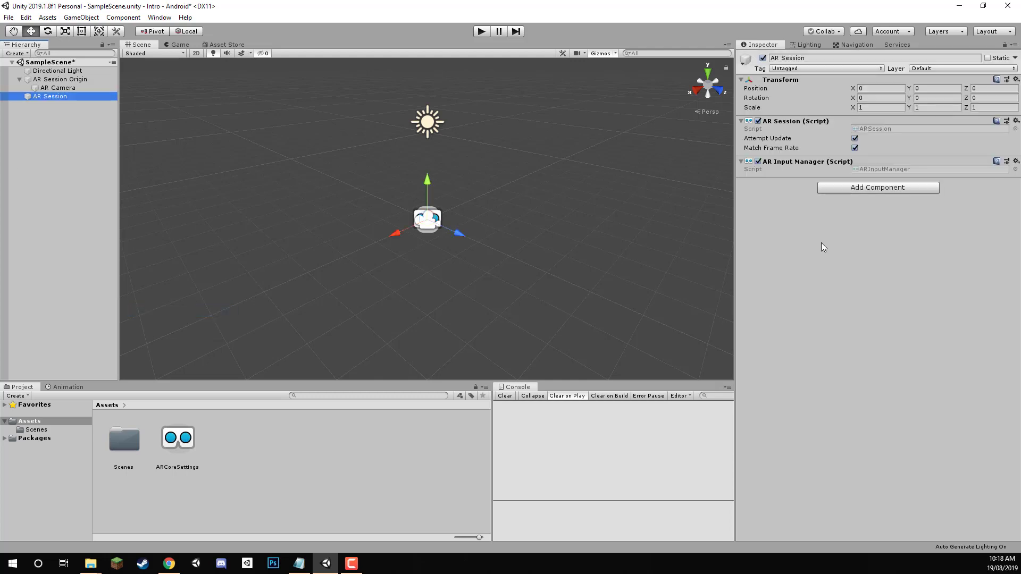
pyautogui.click(95, 214)
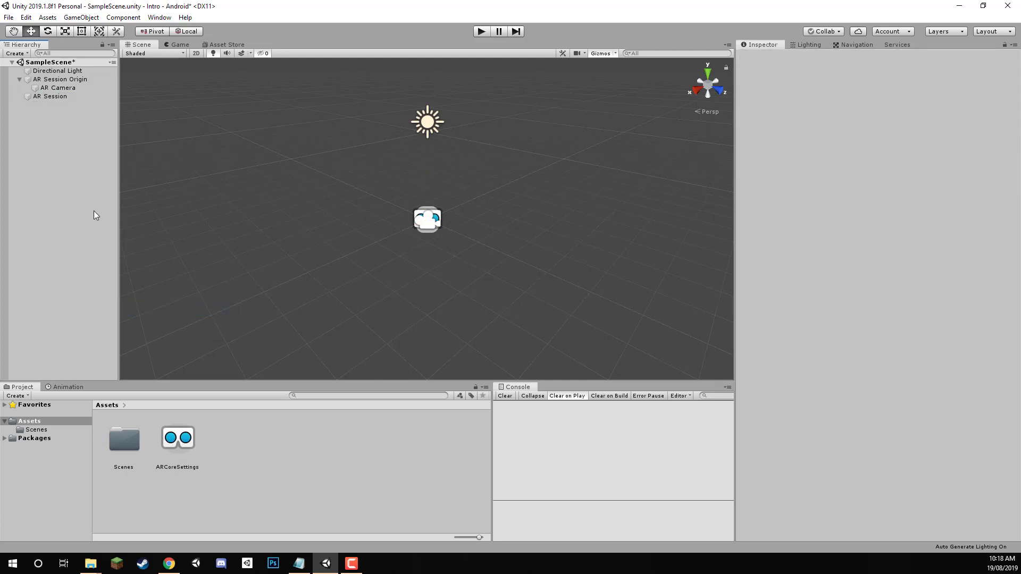